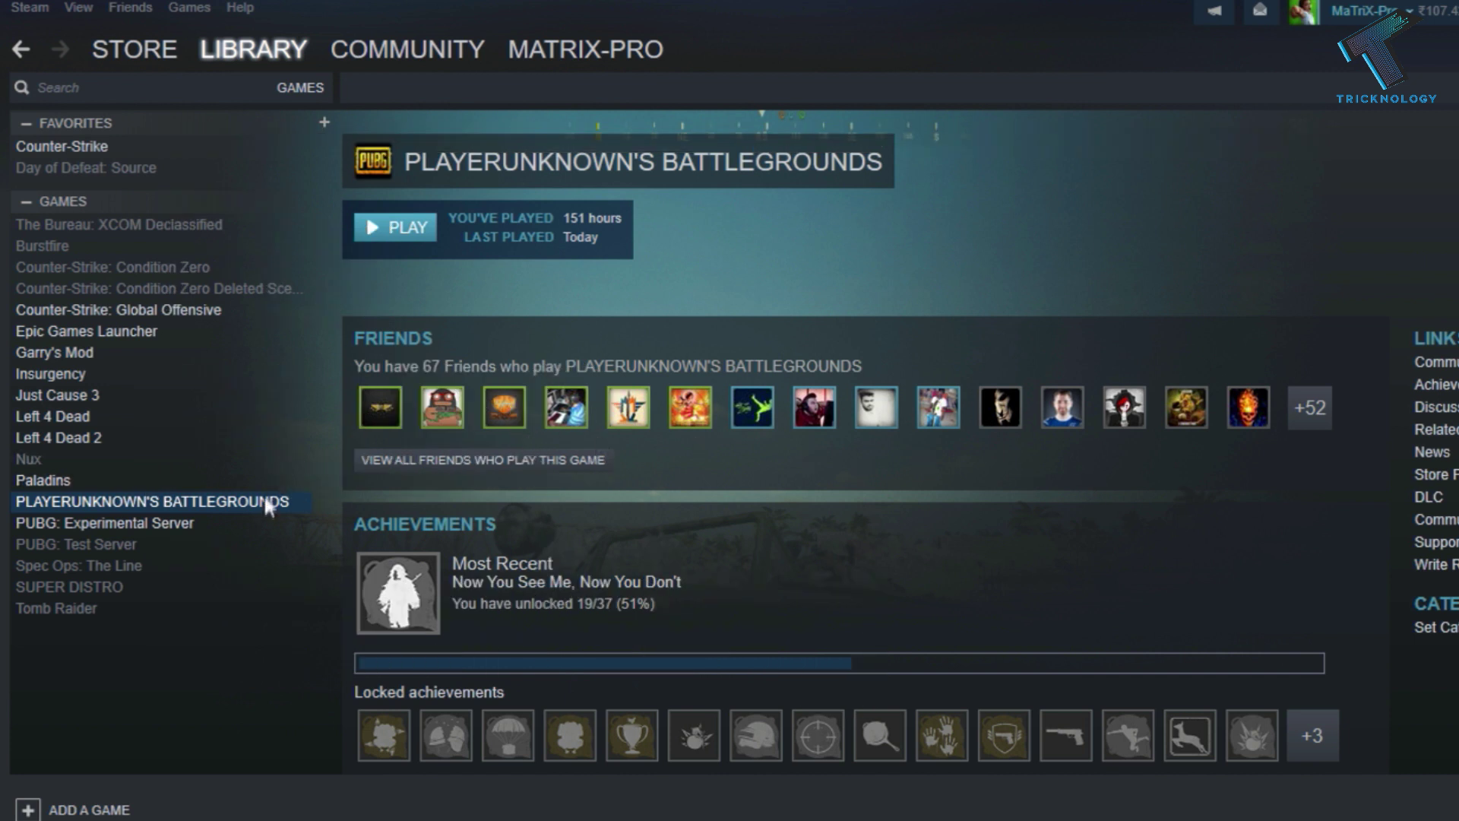
# - Open PUBG's Properties on the Local Files tab and start verifying game file integrity
pyautogui.rightClick(264, 519)
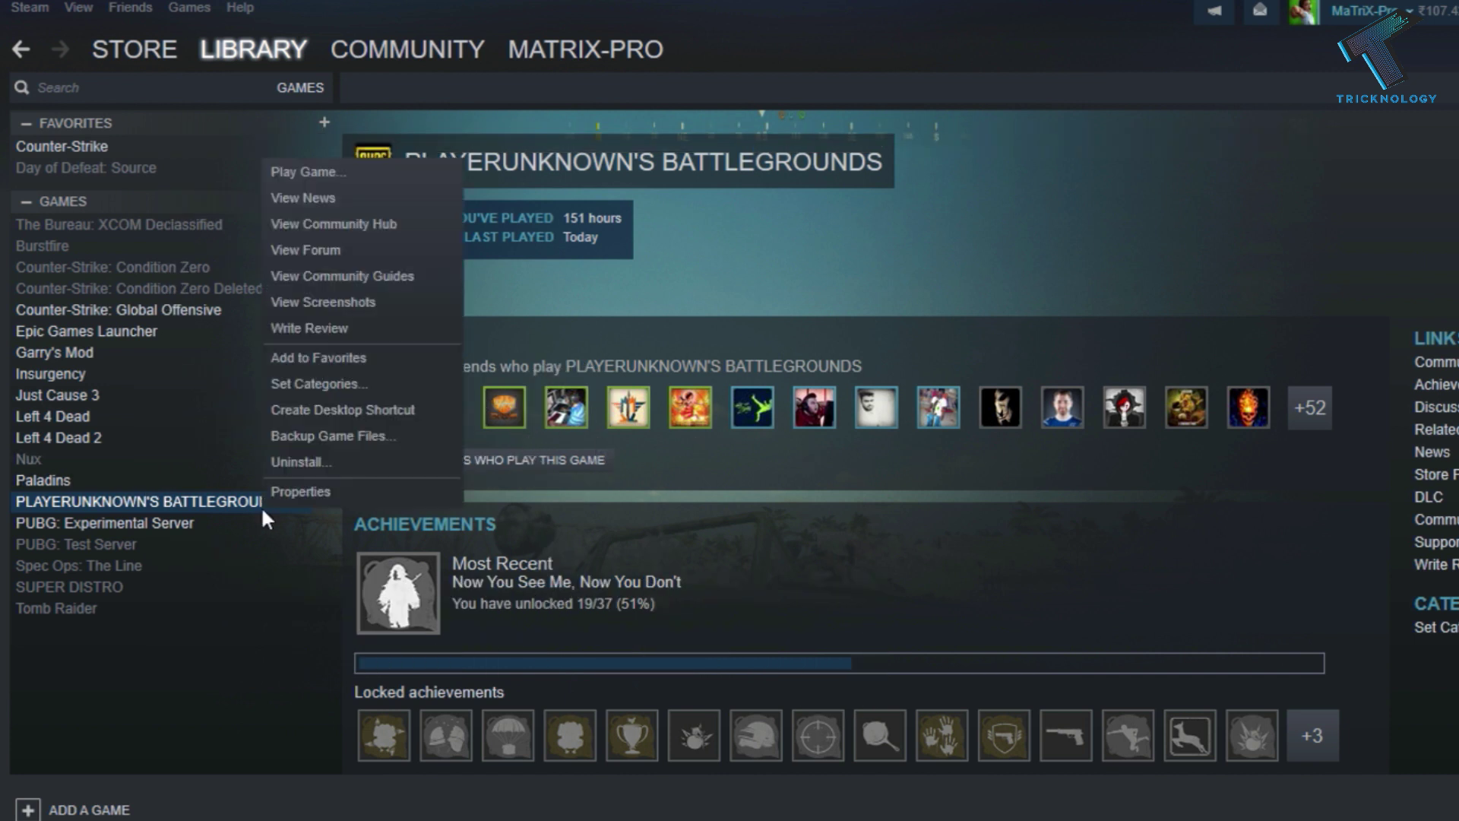
pyautogui.click(324, 488)
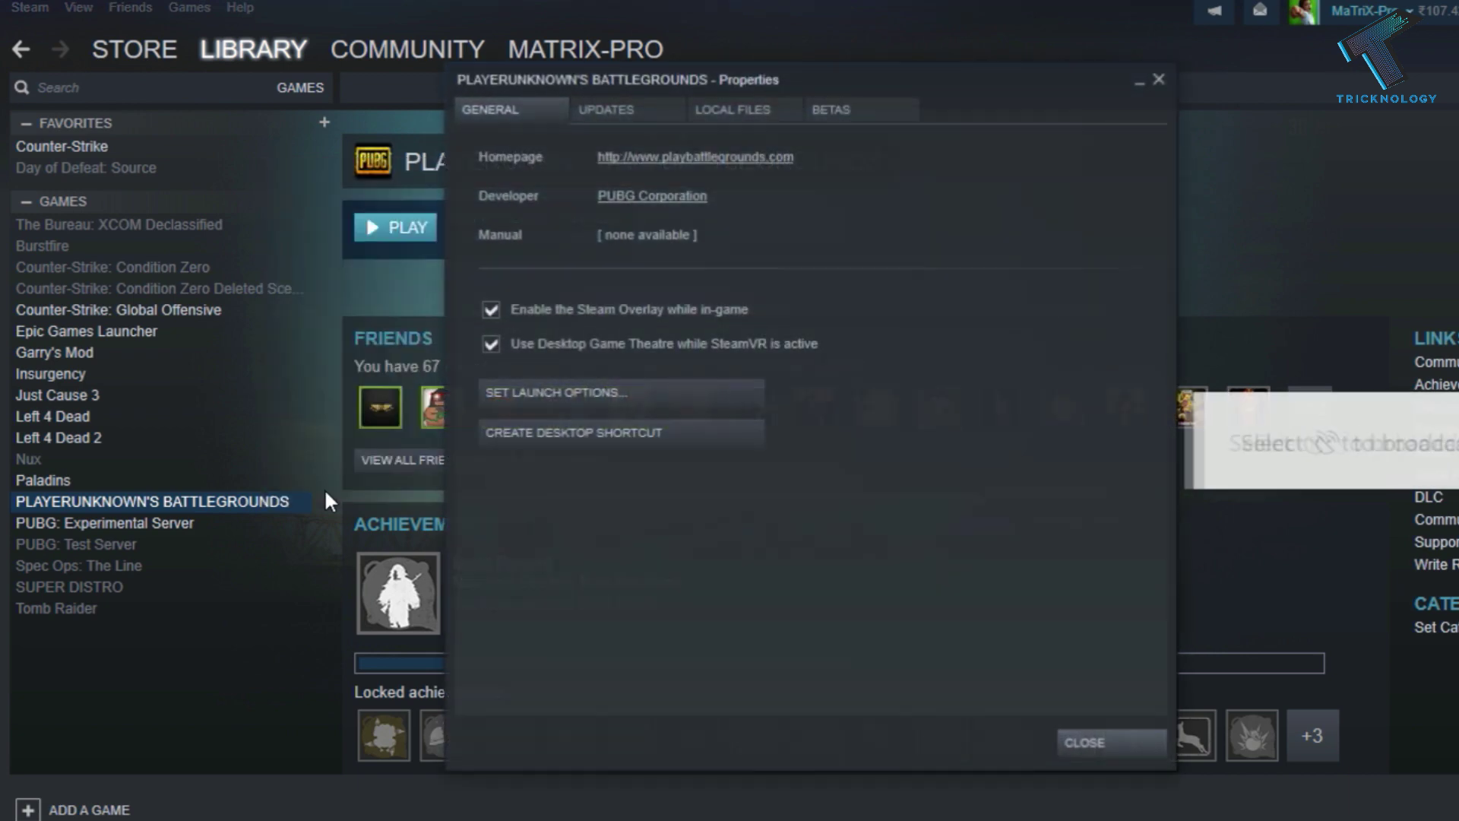
pyautogui.click(729, 113)
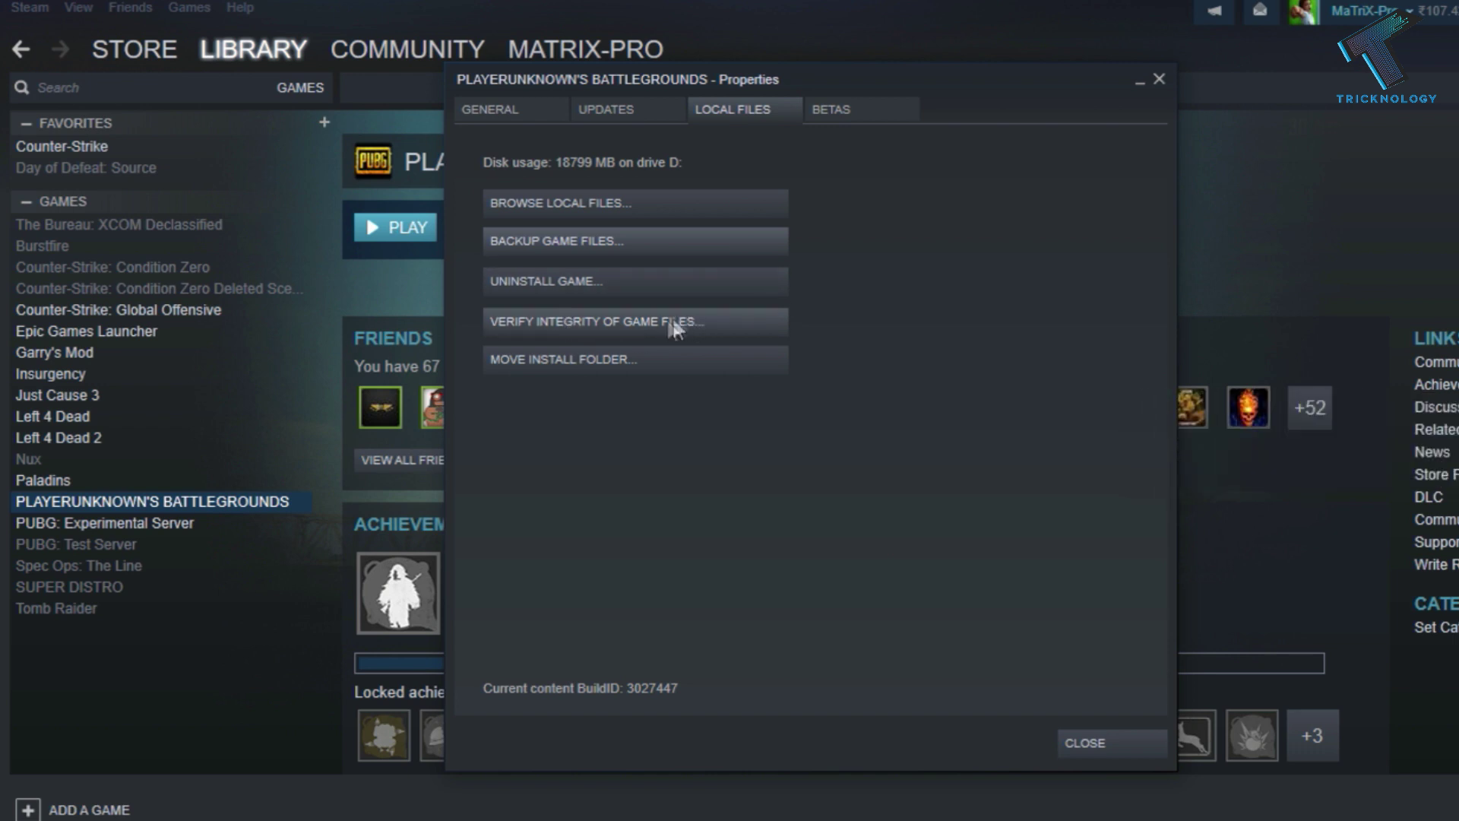
pyautogui.click(623, 325)
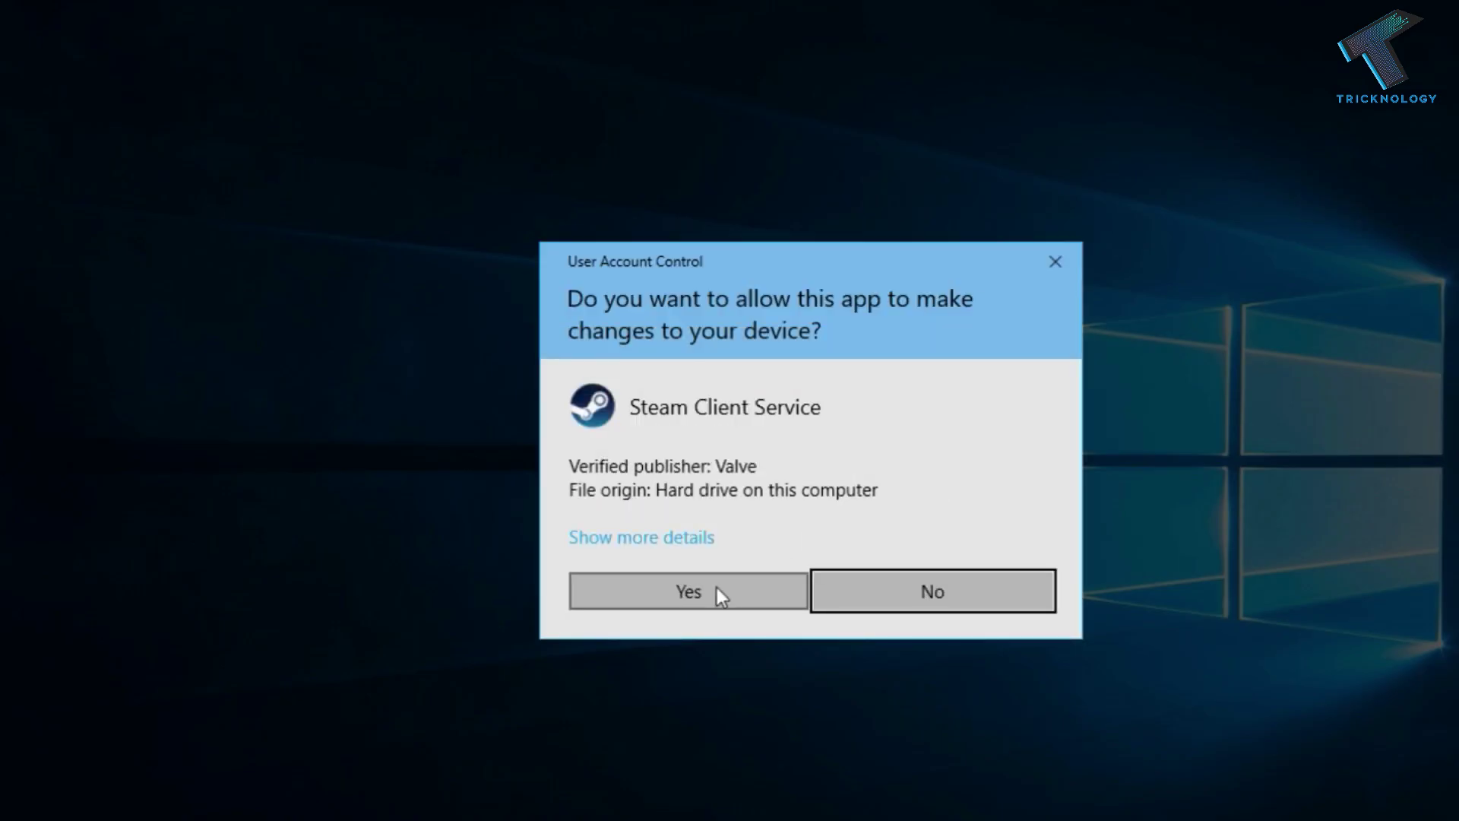
# - Approve the Steam Client Service prompt, then close the 'All files validated' report and Properties
pyautogui.click(717, 588)
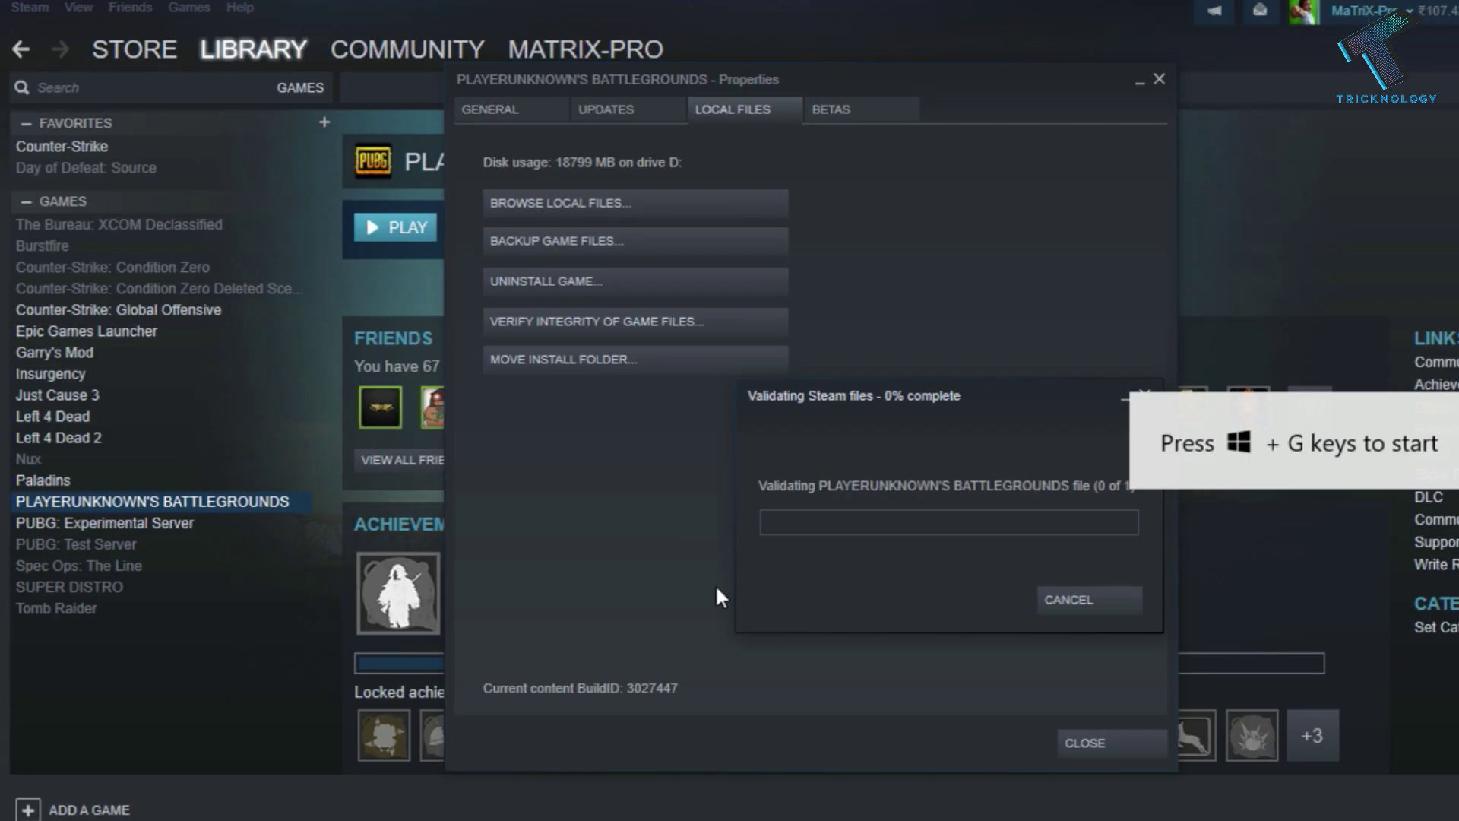
pyautogui.moveTo(956, 414); pyautogui.dragTo(838, 362)
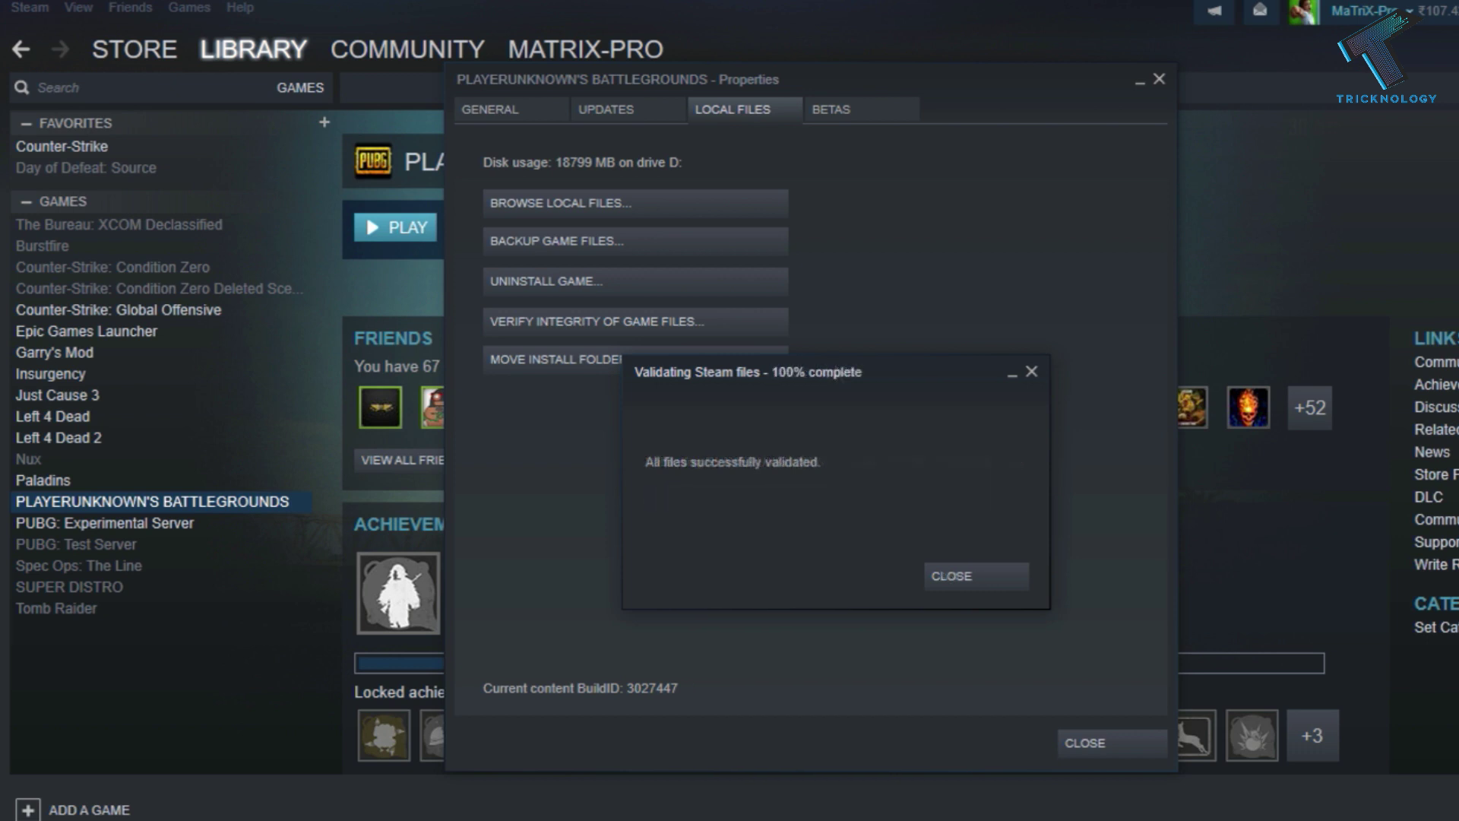
pyautogui.click(1021, 573)
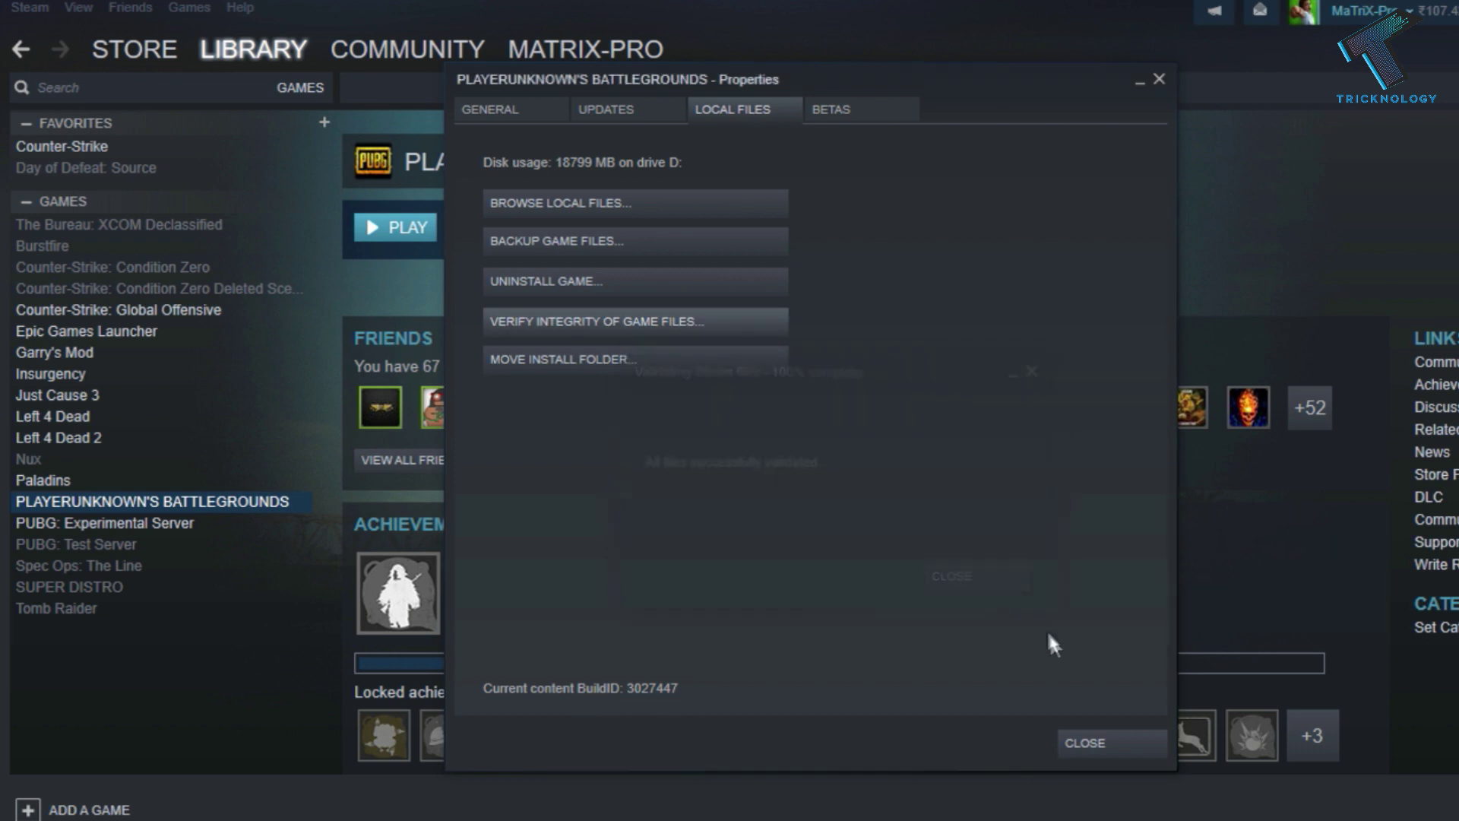
pyautogui.click(1094, 738)
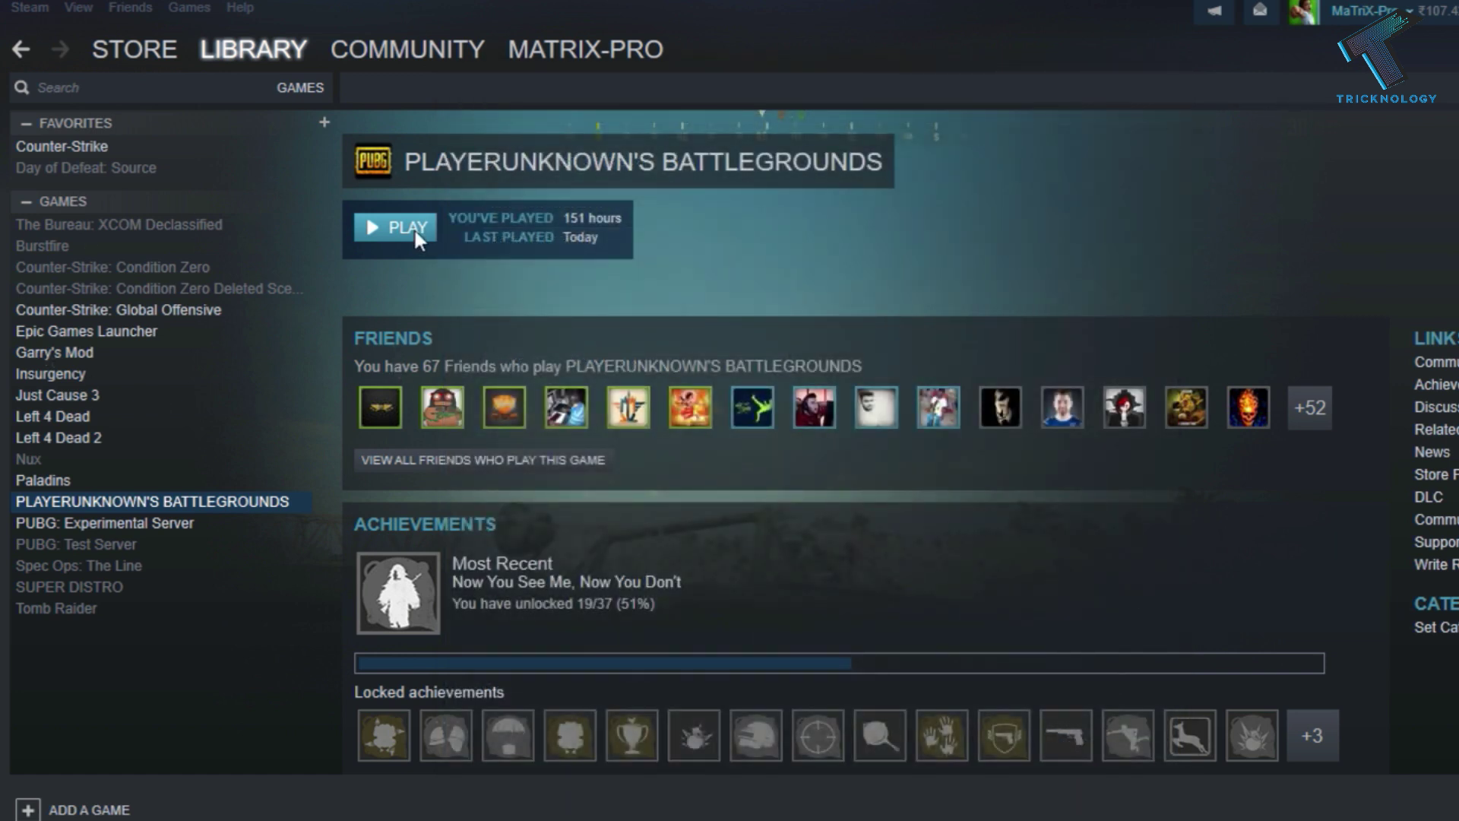
# - Start PUBG from its library page and approve the Steam Client Service permission prompt
pyautogui.click(414, 227)
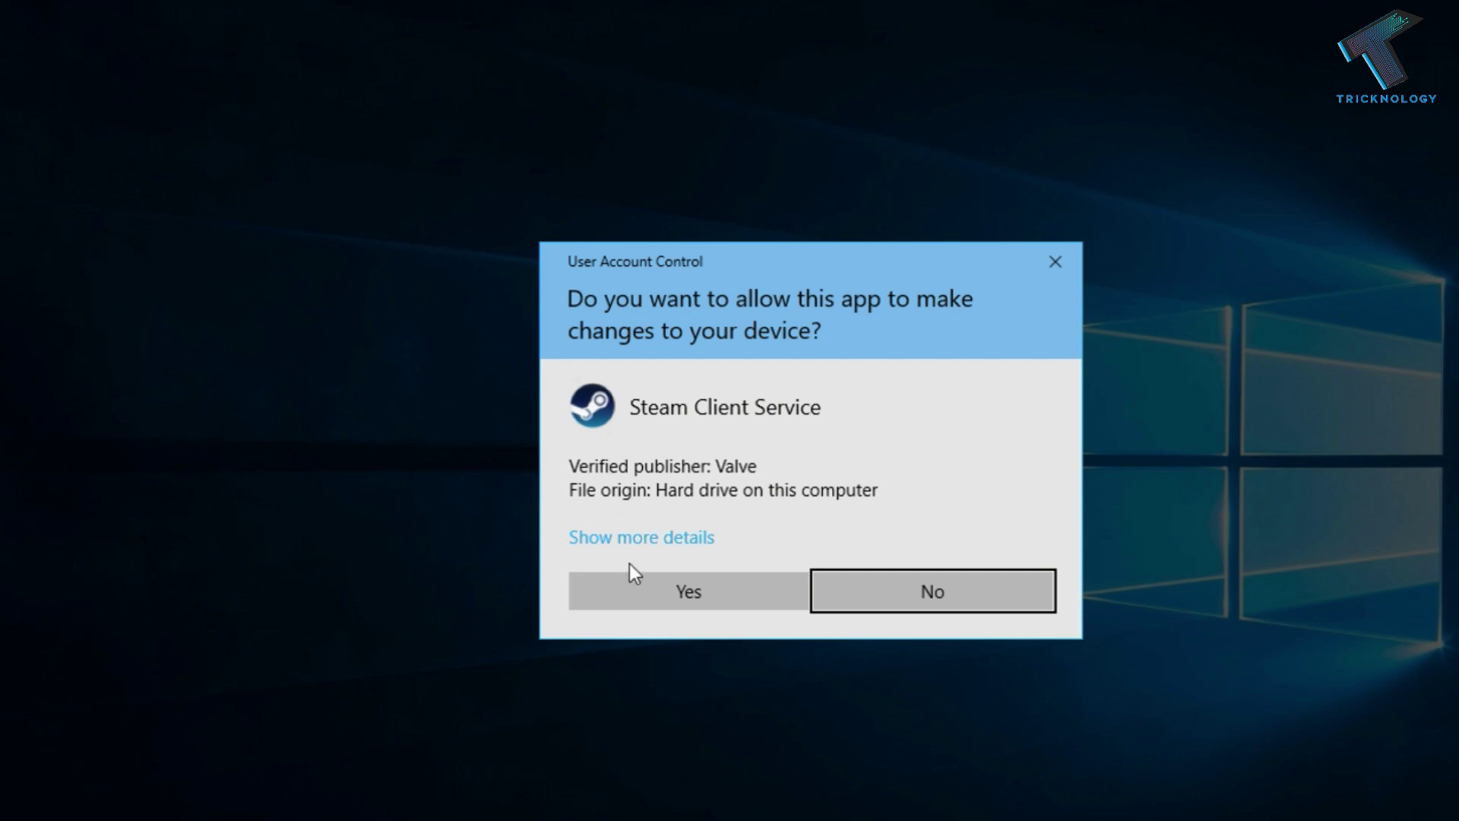
pyautogui.click(631, 573)
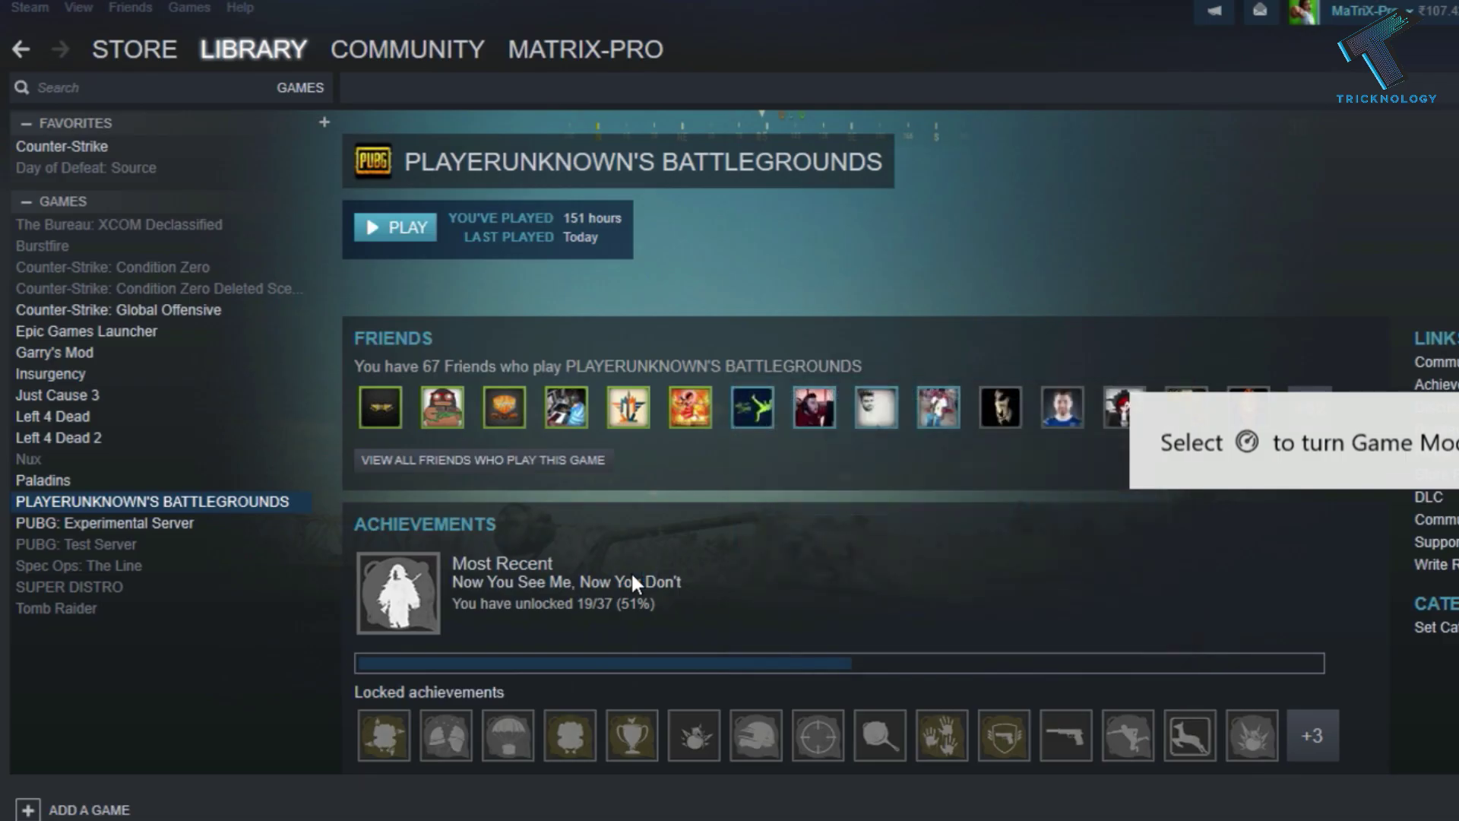